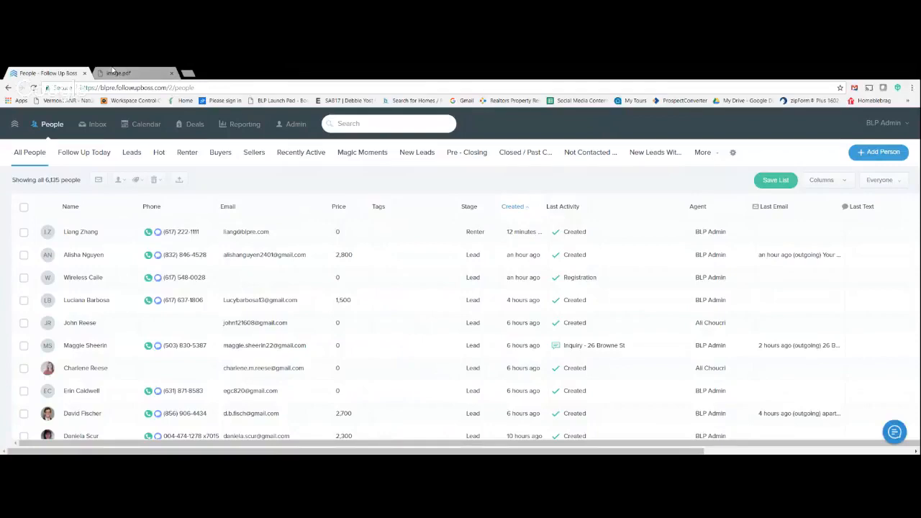
- Examine the bill-out checklist and the deal ticket in image.pdf, including rent, commission, move-in date and required documents
left_click(113, 70)
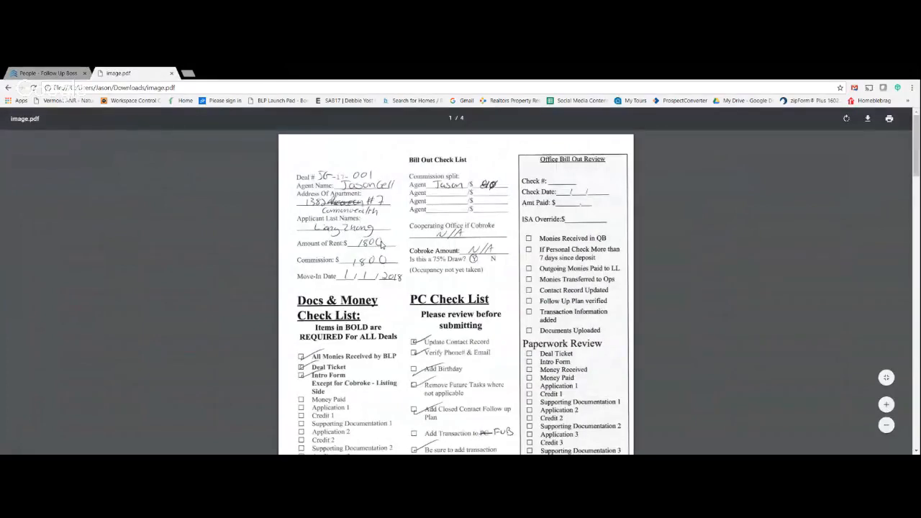
scroll(382, 245, "down", 1)
scroll(382, 246, "up", 1)
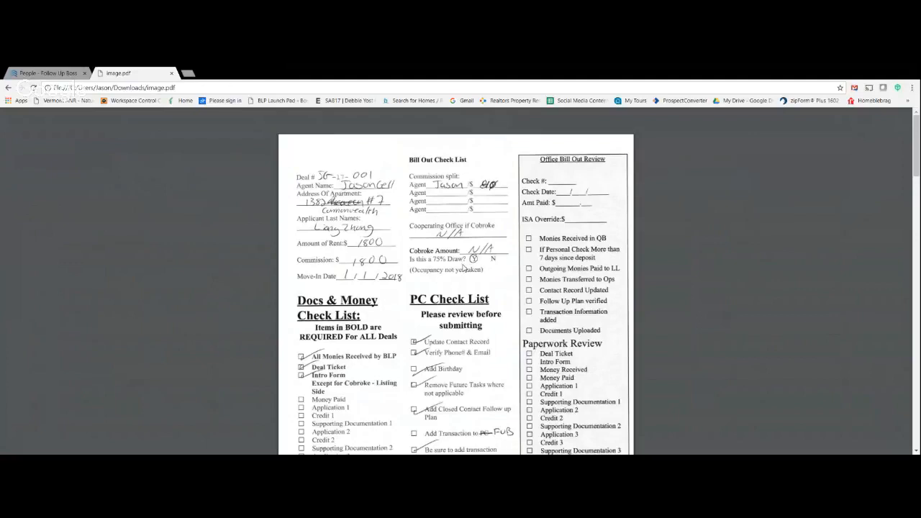
scroll(463, 268, "down", 1)
scroll(463, 268, "down", 1)
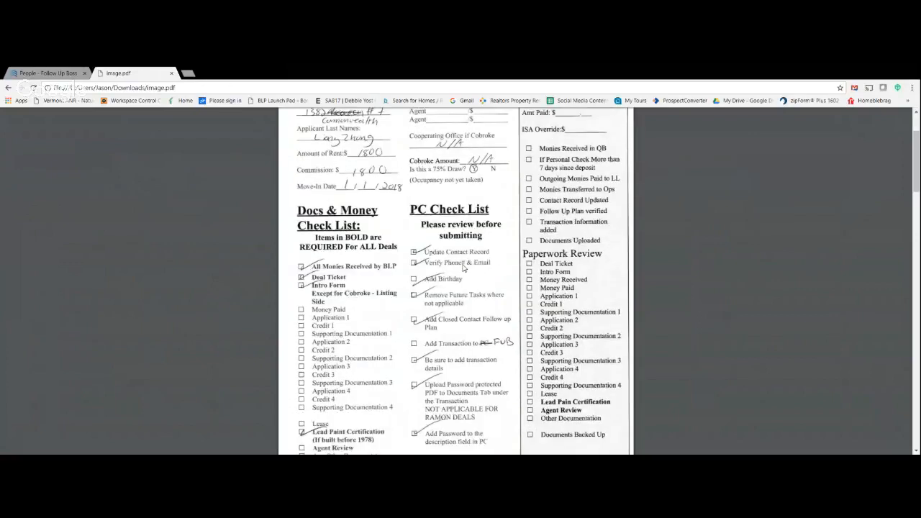
scroll(464, 268, "down", 1)
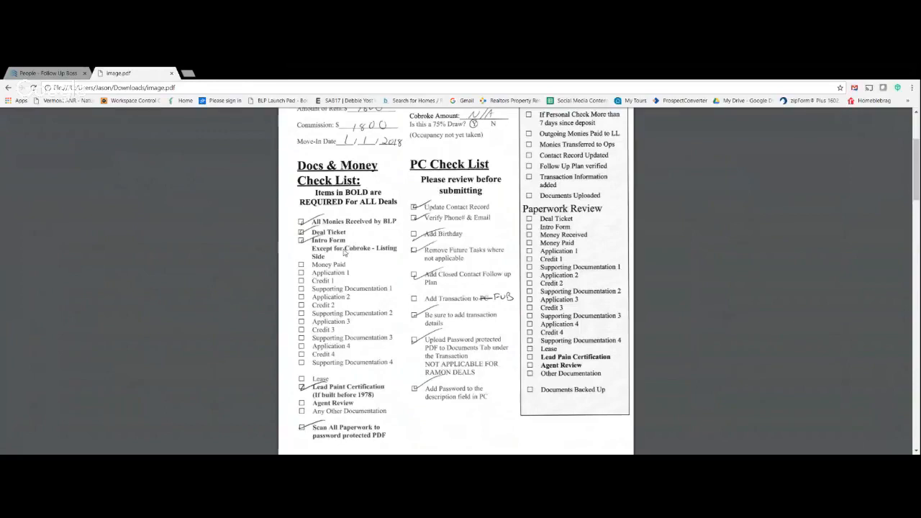
scroll(343, 252, "down", 1)
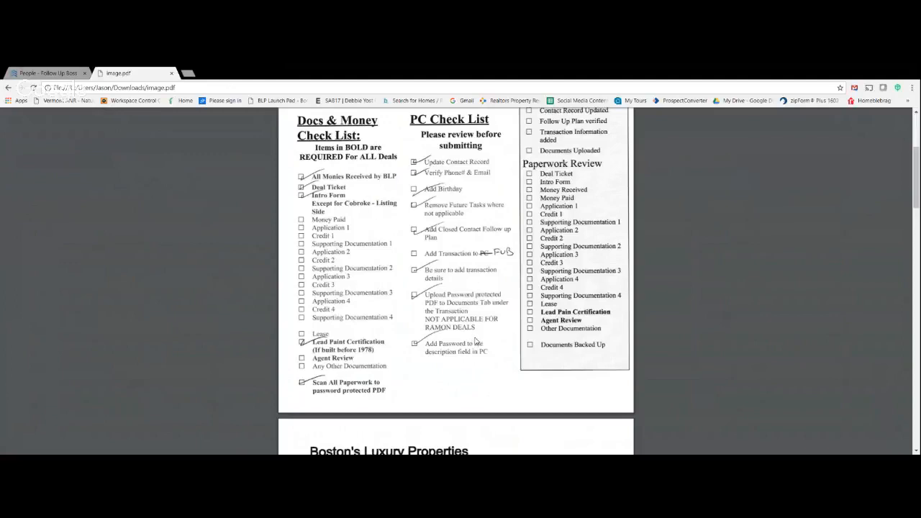
scroll(475, 341, "down", 1)
scroll(475, 341, "down", 4)
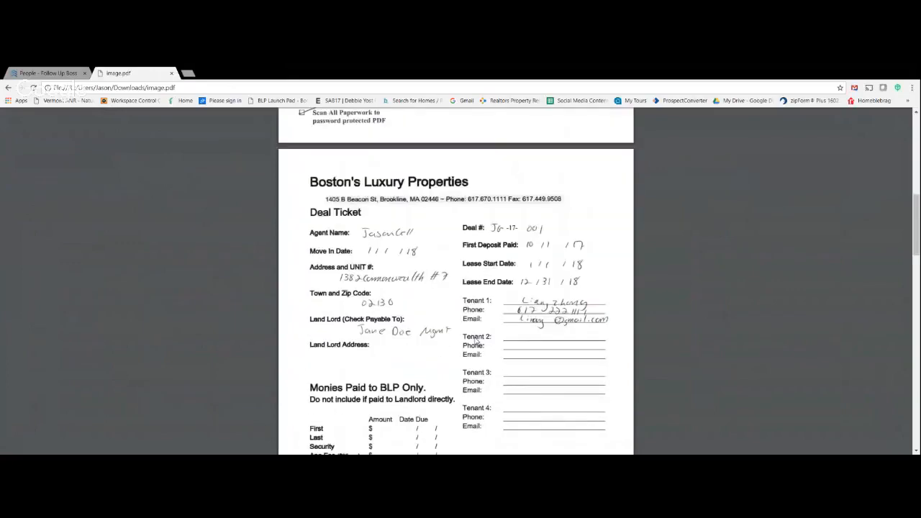
scroll(400, 268, "up", 7)
- Switch to Follow Up Boss, open the newest renter's contact record and enter the street line of a new address
key("ctrl+shift+Tab")
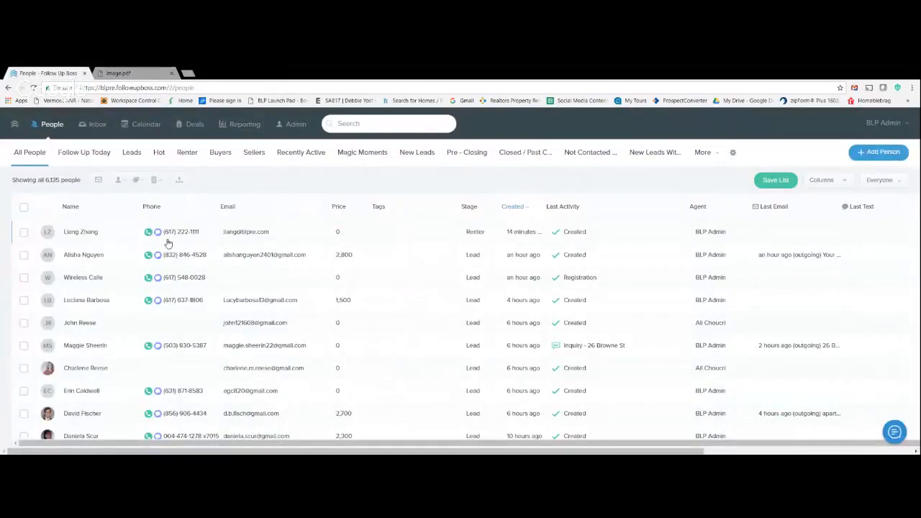
left_click(79, 232)
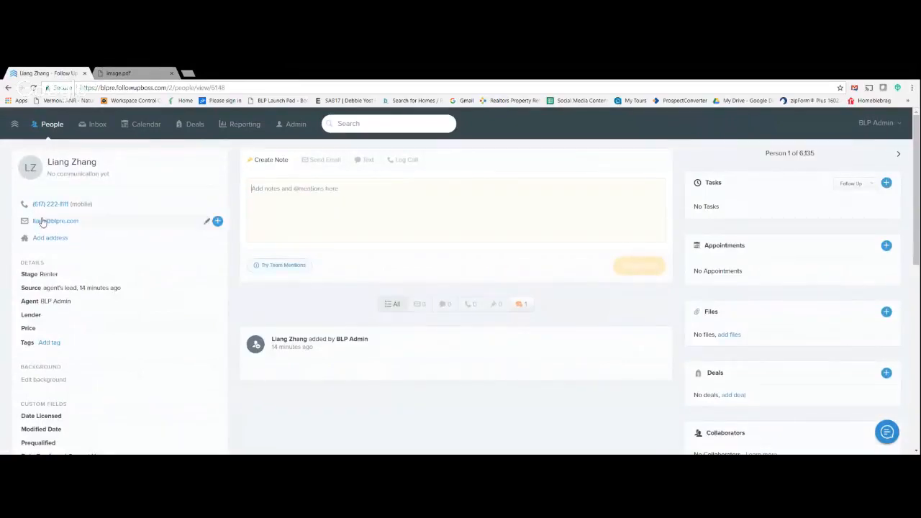
left_click(41, 238)
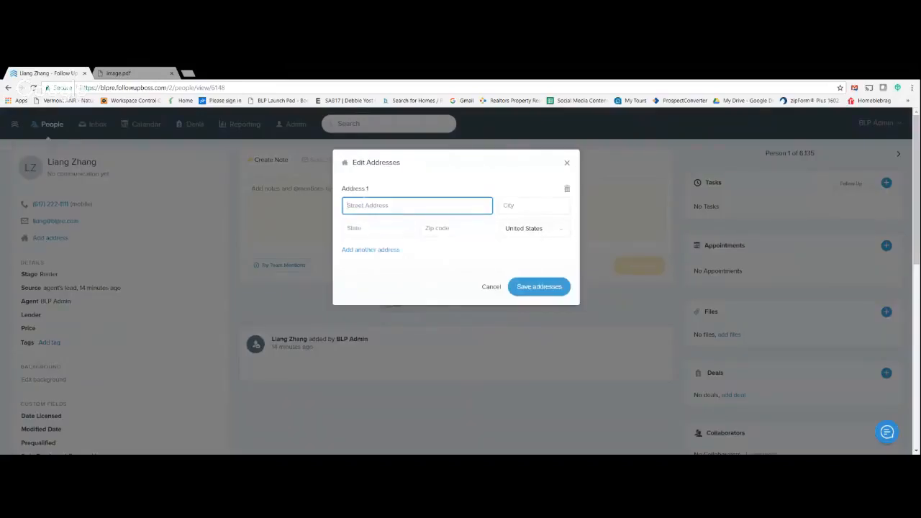
key("Tab")
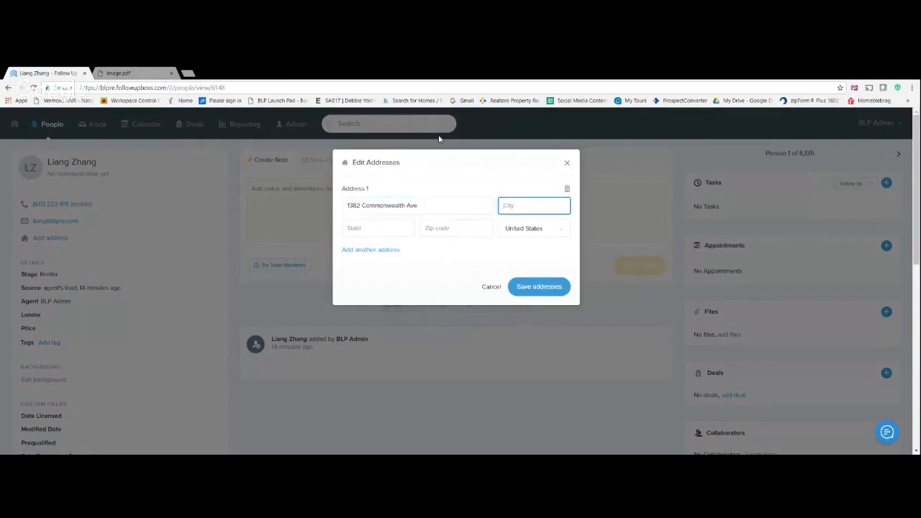
- Fill in the city, state and zip code of the contact's address and save it
type("Allston")
key("Tab")
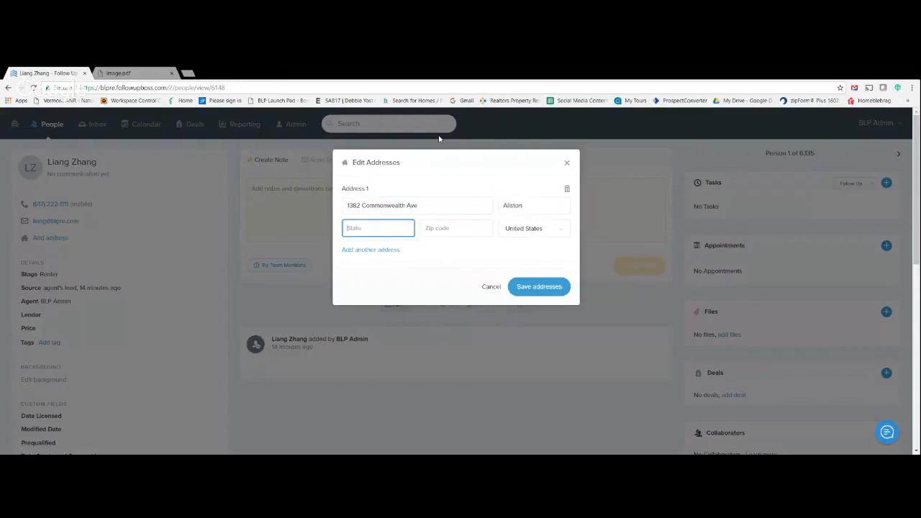
type("MA")
key("Tab")
type("02134")
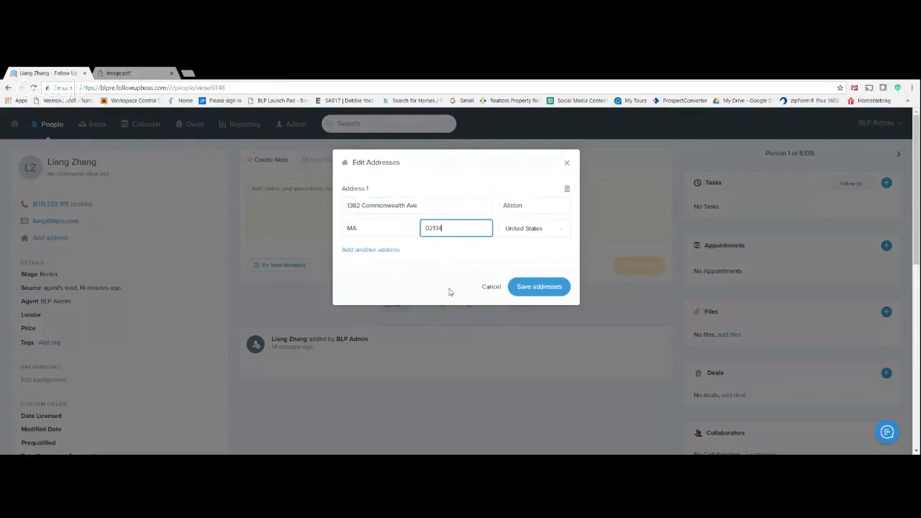
left_click(536, 286)
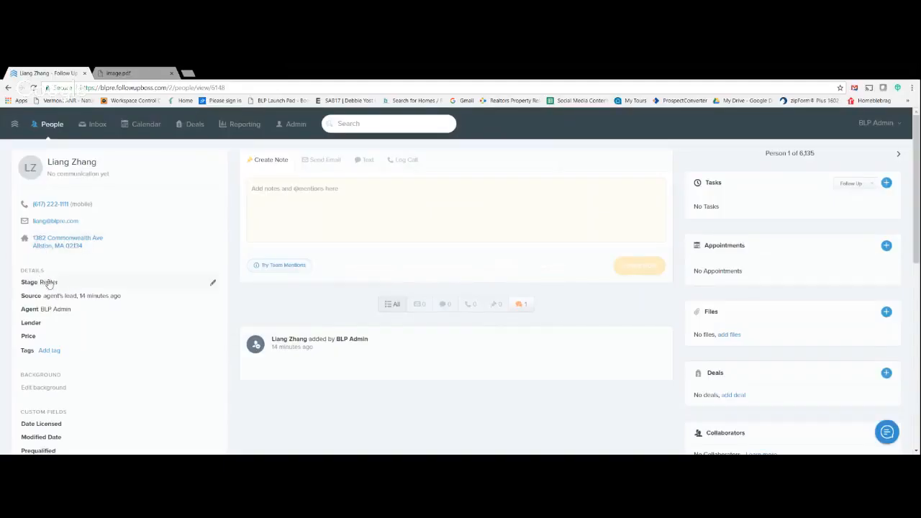
- Set the contact's stage to Closed
left_click(212, 283)
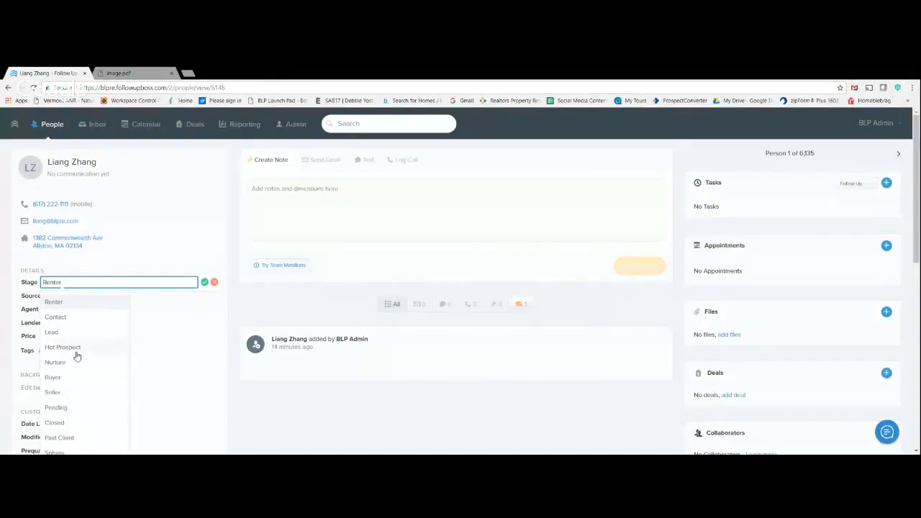
left_click(65, 429)
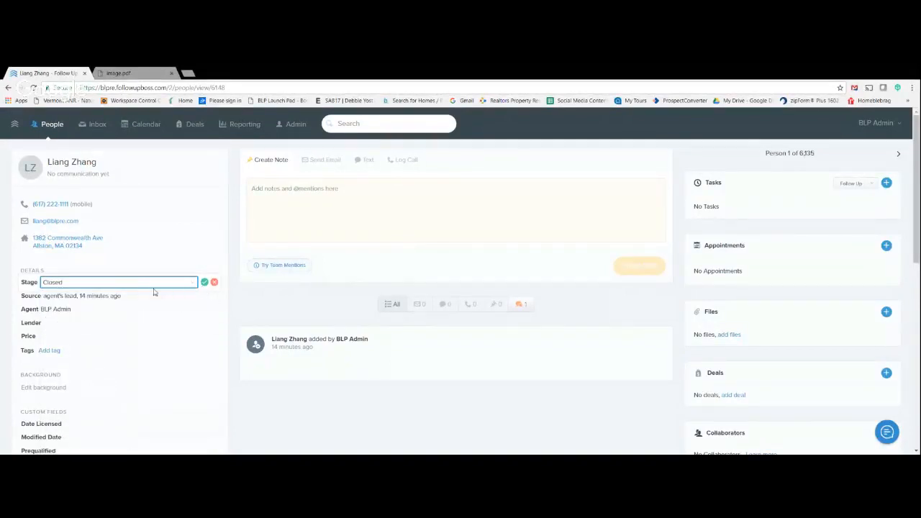
left_click(205, 283)
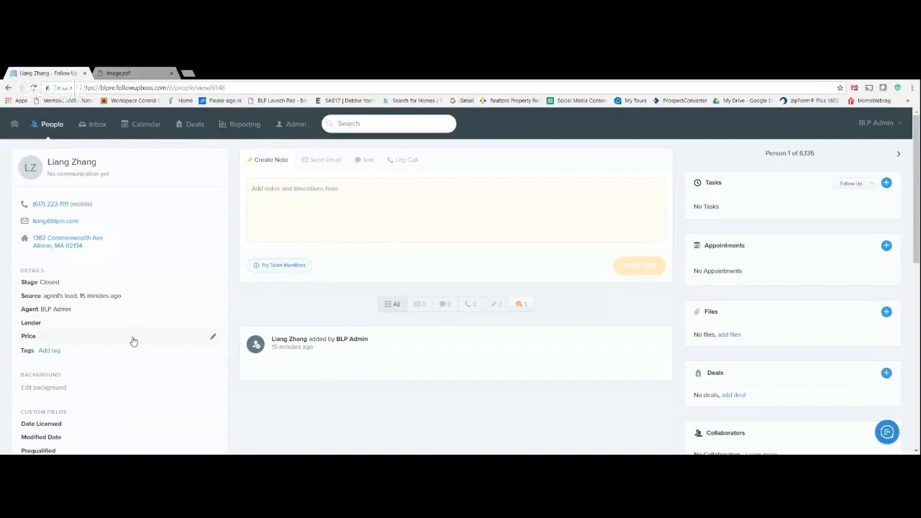
- Check the contact's birthday field and start a new deal named with the apartment's street address and unit number
scroll(118, 366, "down", 2)
scroll(118, 367, "down", 5)
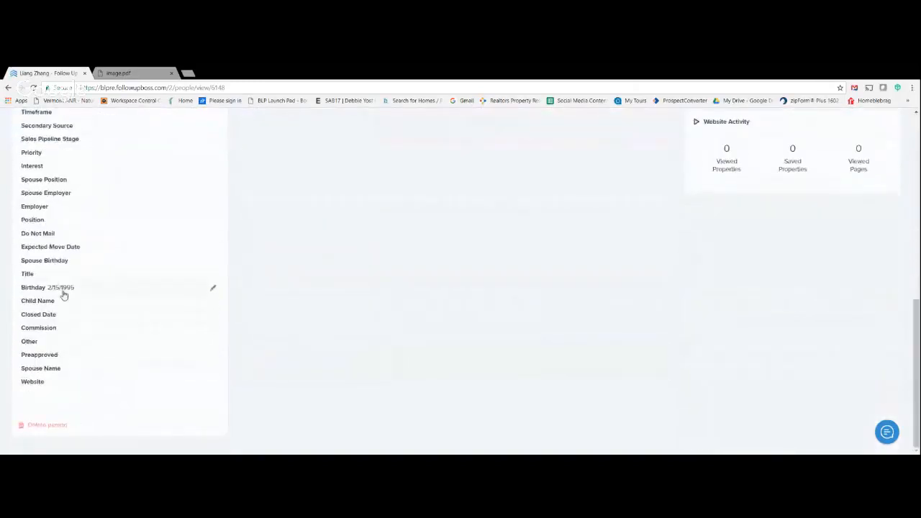
scroll(493, 289, "up", 6)
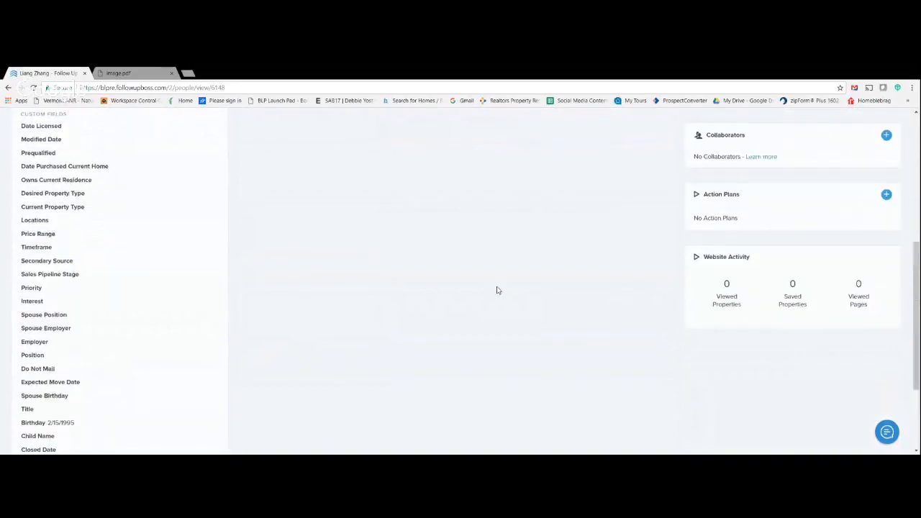
scroll(720, 302, "down", 1)
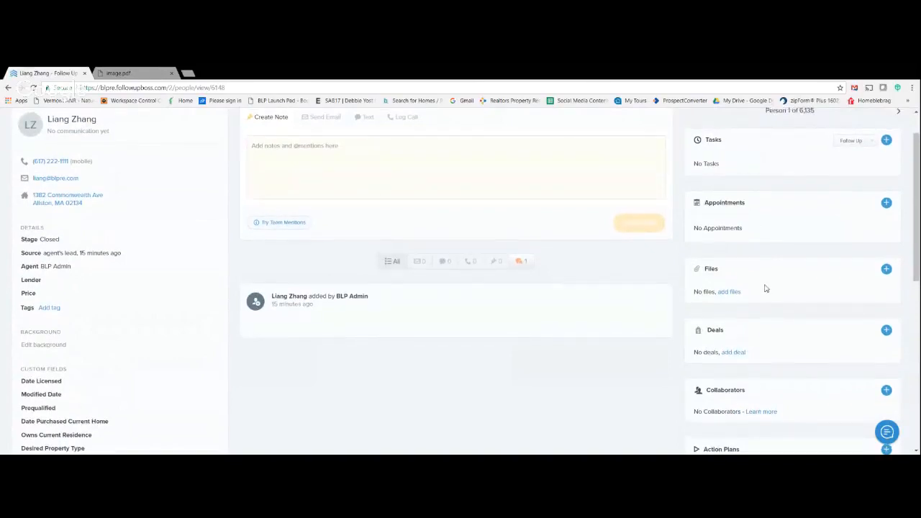
scroll(766, 288, "up", 1)
scroll(766, 288, "down", 2)
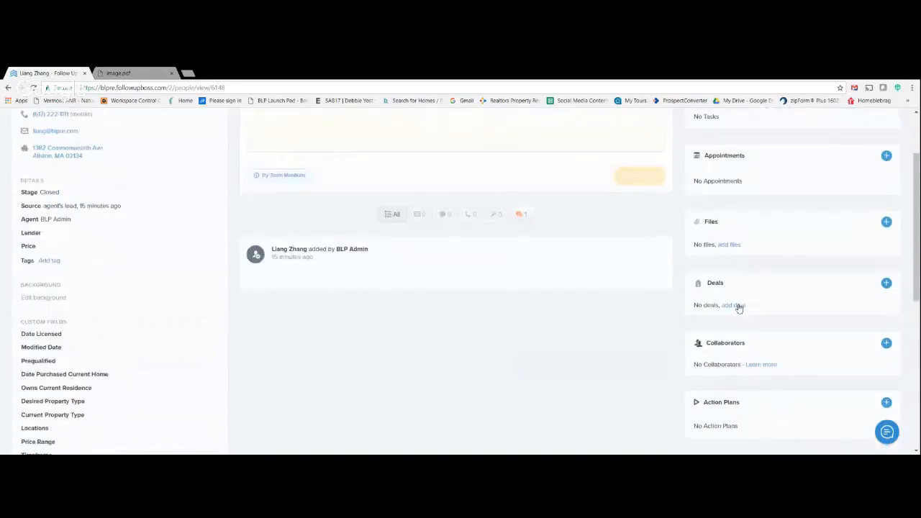
left_click(887, 284)
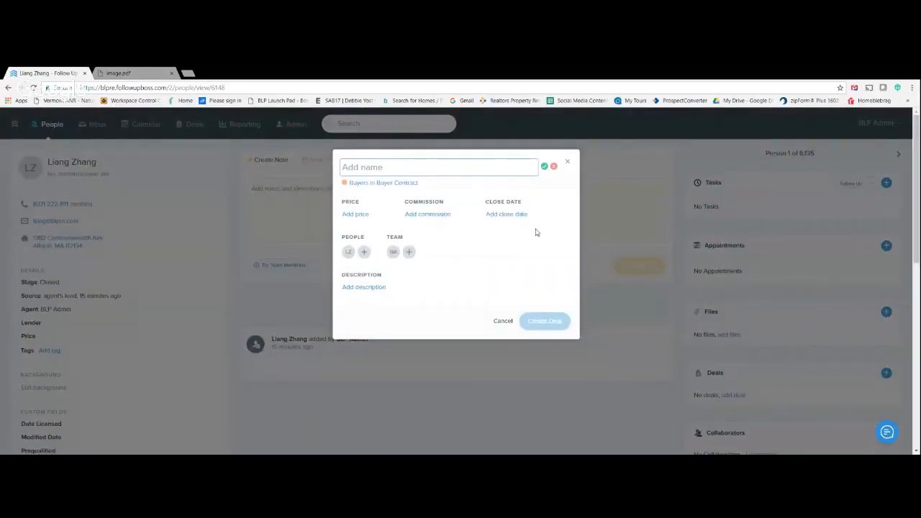
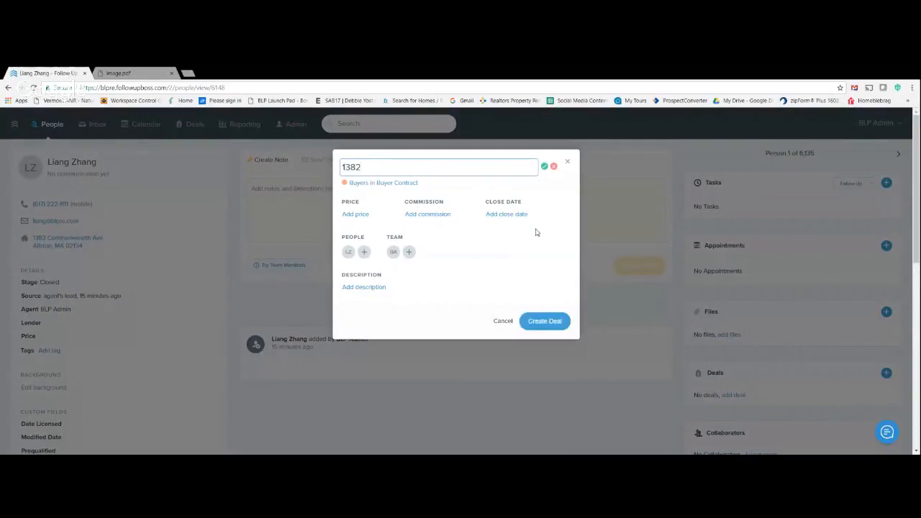
- Assign the new deal to the Renters pipeline and set its stage to Closed / Moved In
left_click(361, 184)
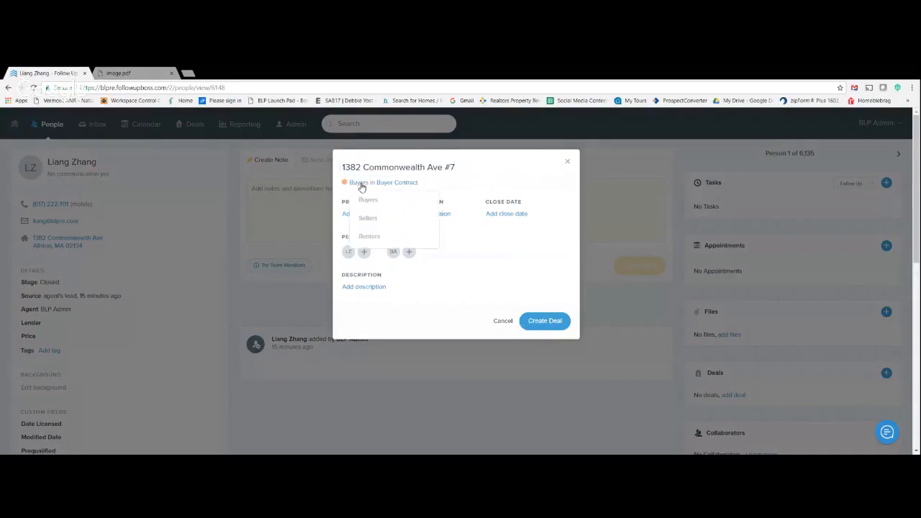
left_click(371, 238)
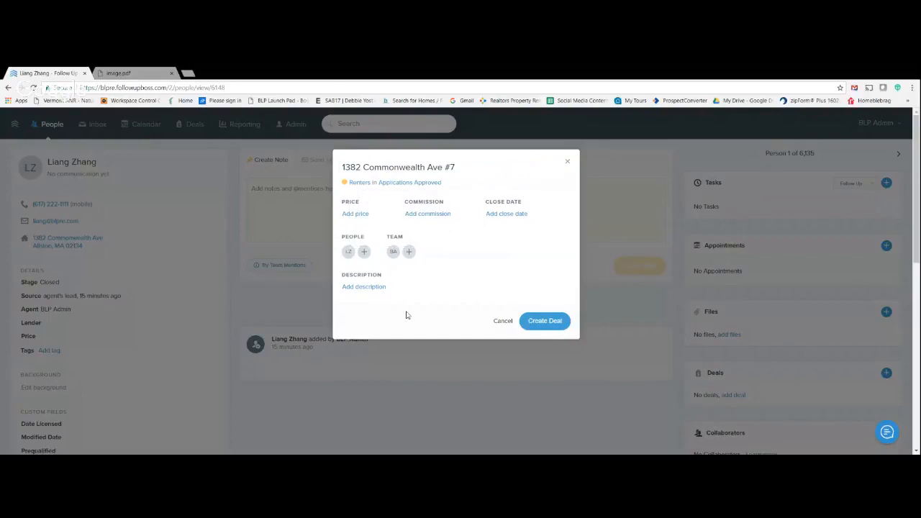
left_click(396, 183)
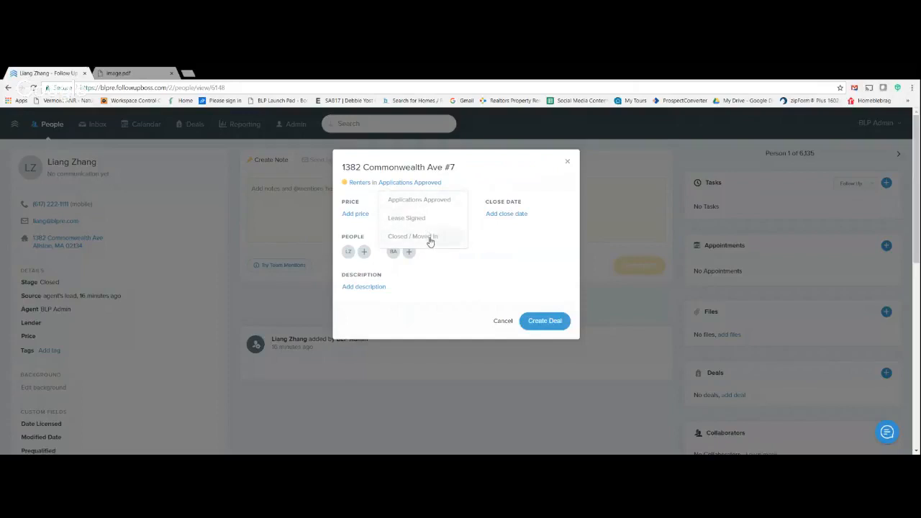
left_click(428, 238)
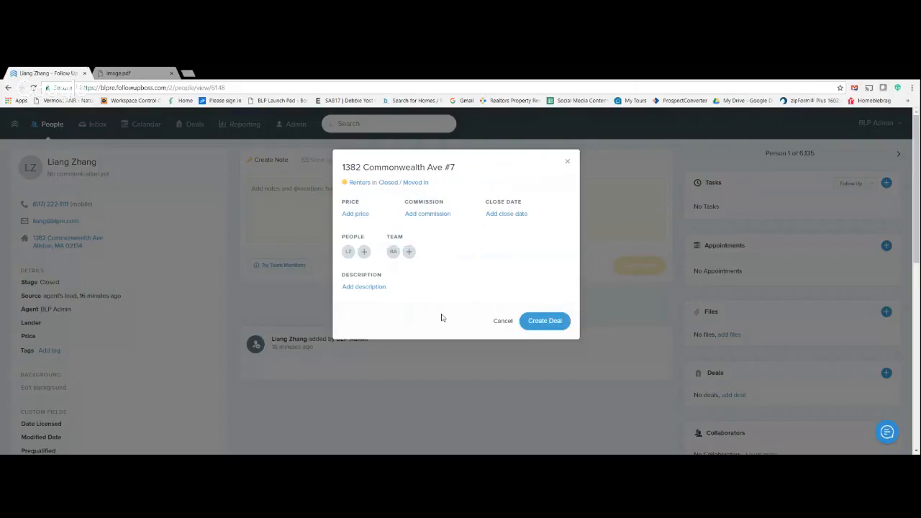
- Set both the price and the commission of the deal to $1,800
left_click(367, 215)
type("1800")
key("Tab")
type("1800")
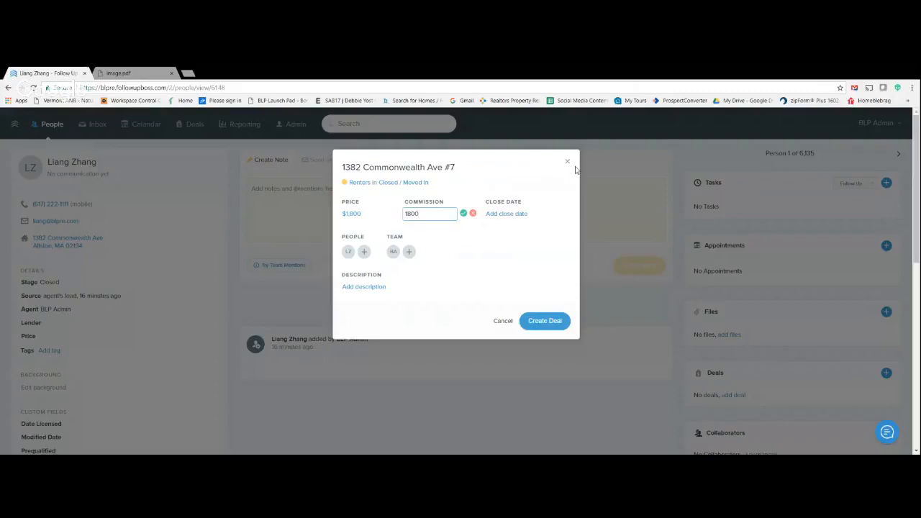
- Set the deal's close date to 01/01/2018 and create the deal
key("Tab")
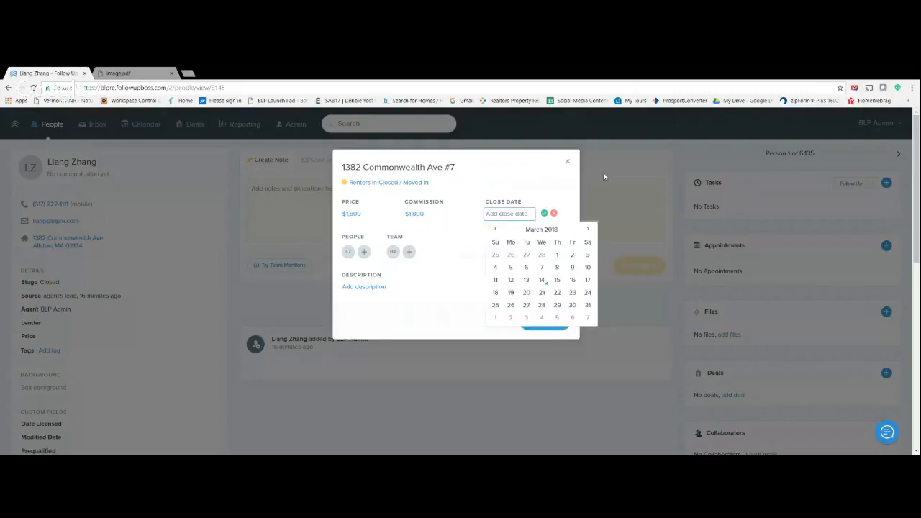
left_click(495, 228)
left_click(495, 229)
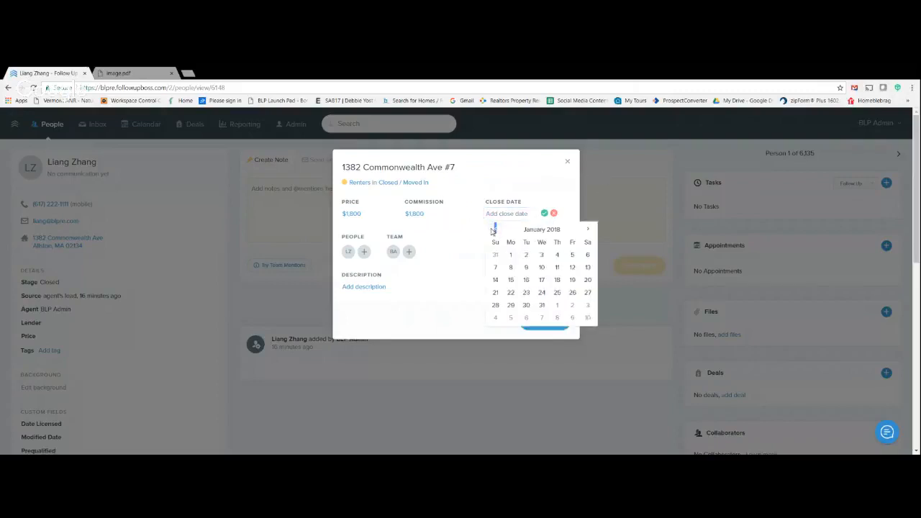
left_click(512, 254)
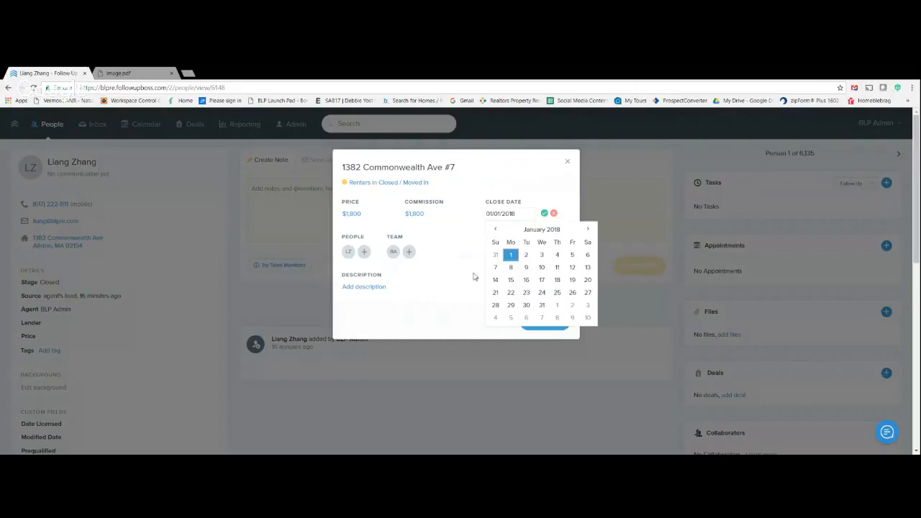
left_click(544, 215)
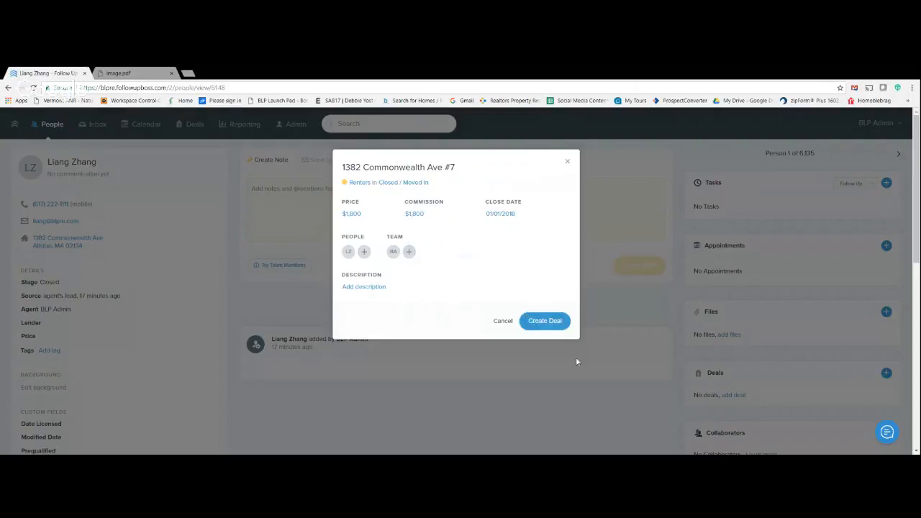
left_click(545, 321)
- Reopen the created deal from the contact's record and attach image.pdf to its files
scroll(577, 371, "down", 1)
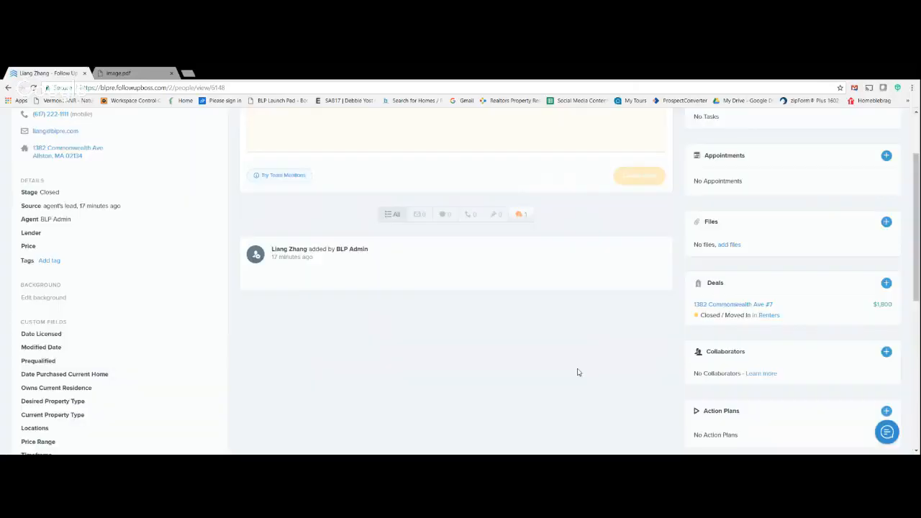
left_click(722, 305)
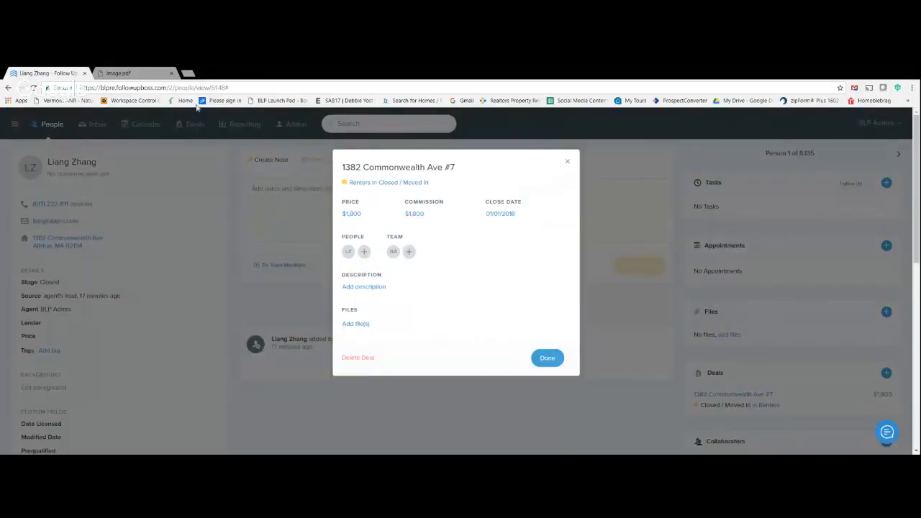
left_click(171, 72)
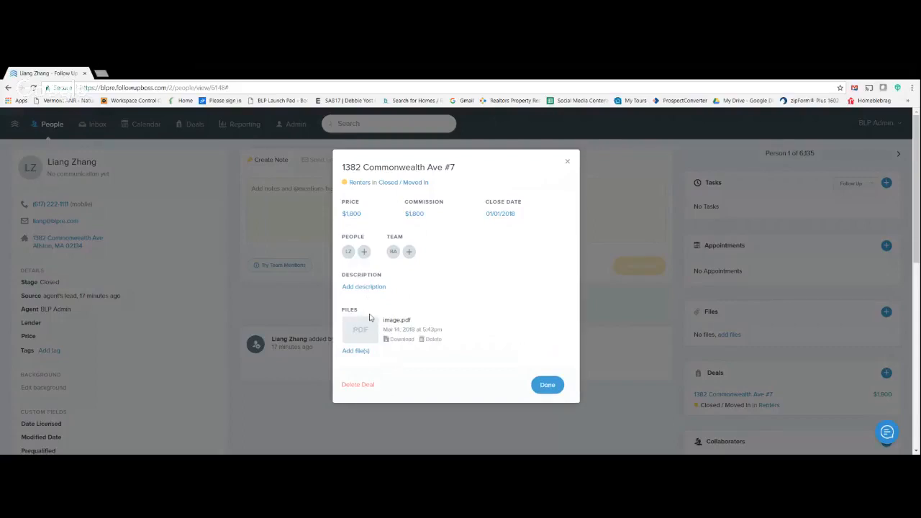
- Add the description 1382 to the deal and finish editing it
left_click(367, 288)
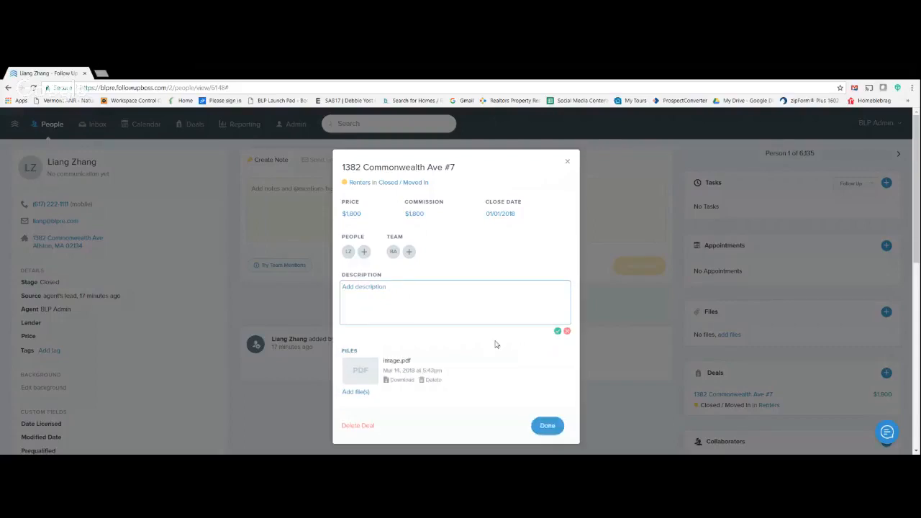
type("1382")
left_click(558, 331)
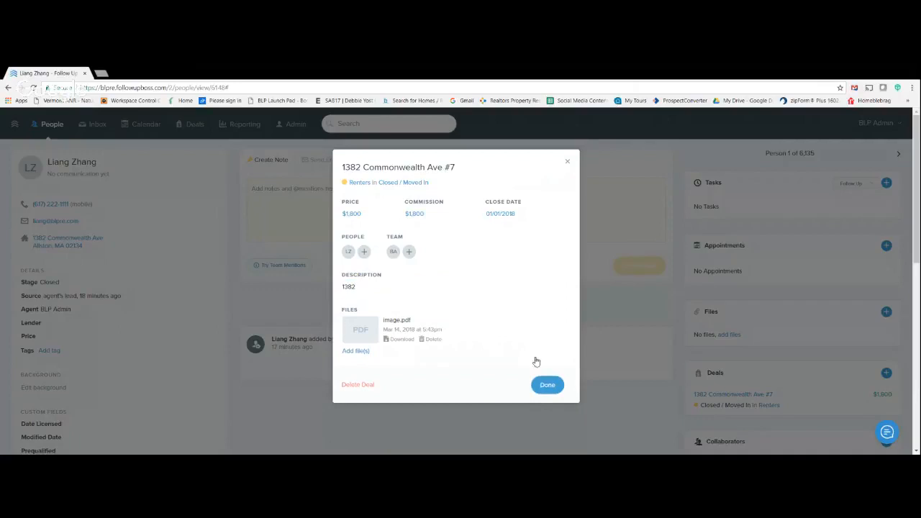
left_click(547, 386)
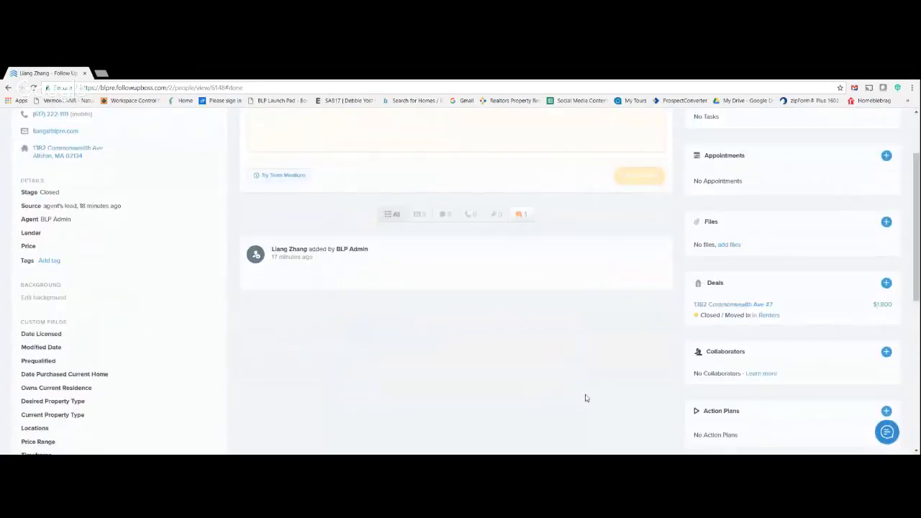
- View the Renters pipeline from the contact's deal entry and return to the contact's record
scroll(335, 360, "up", 2)
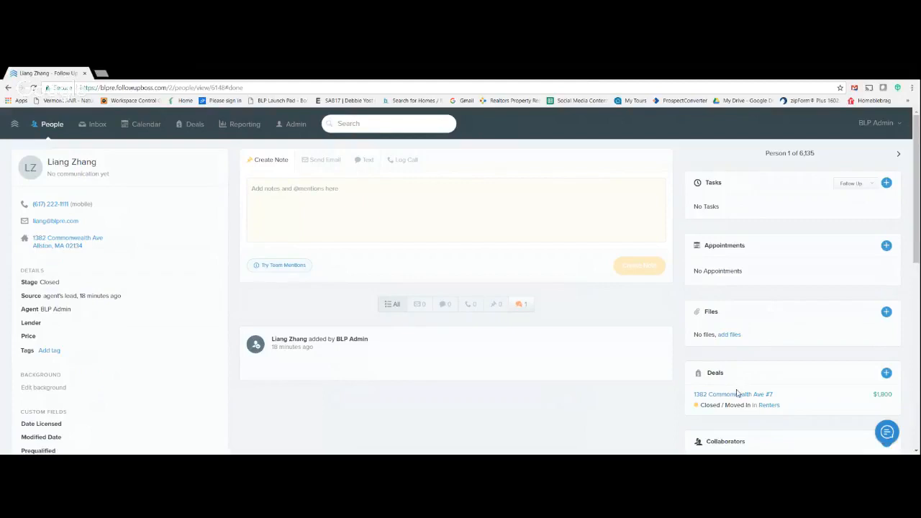
scroll(737, 392, "down", 2)
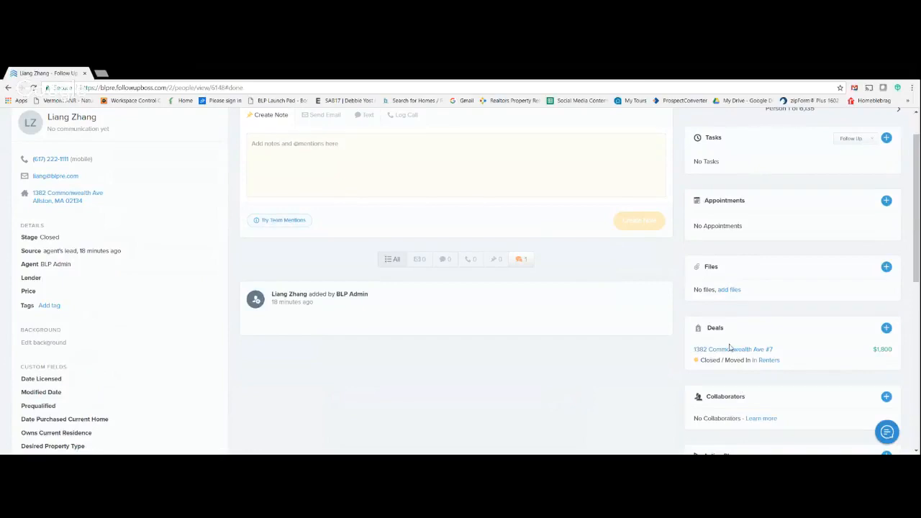
scroll(716, 348, "down", 1)
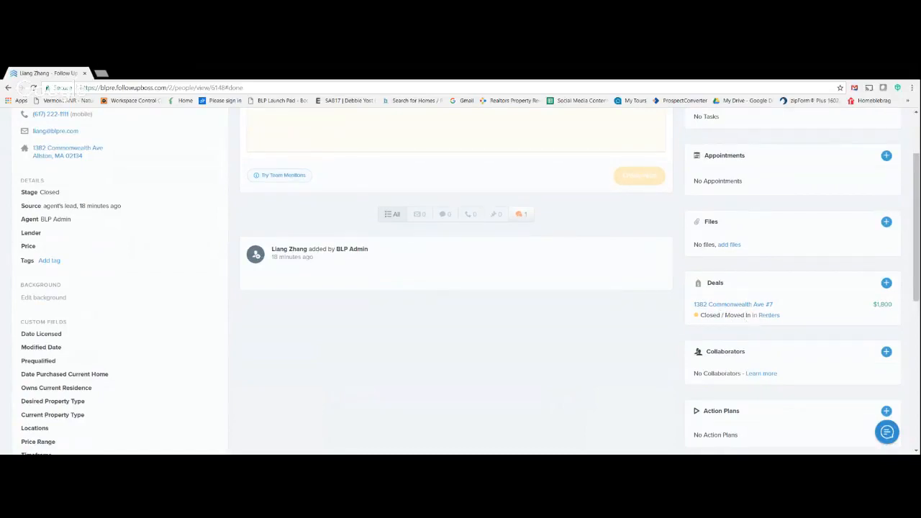
left_click(769, 317)
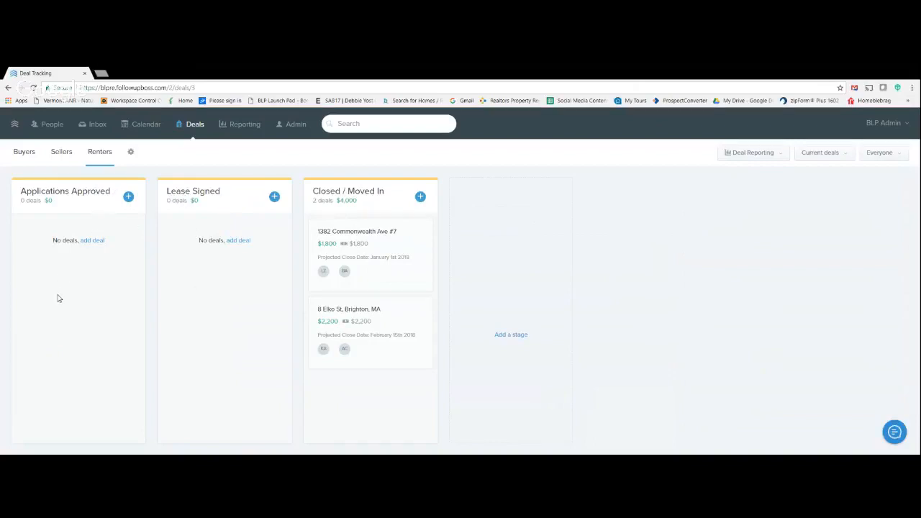
left_click(8, 87)
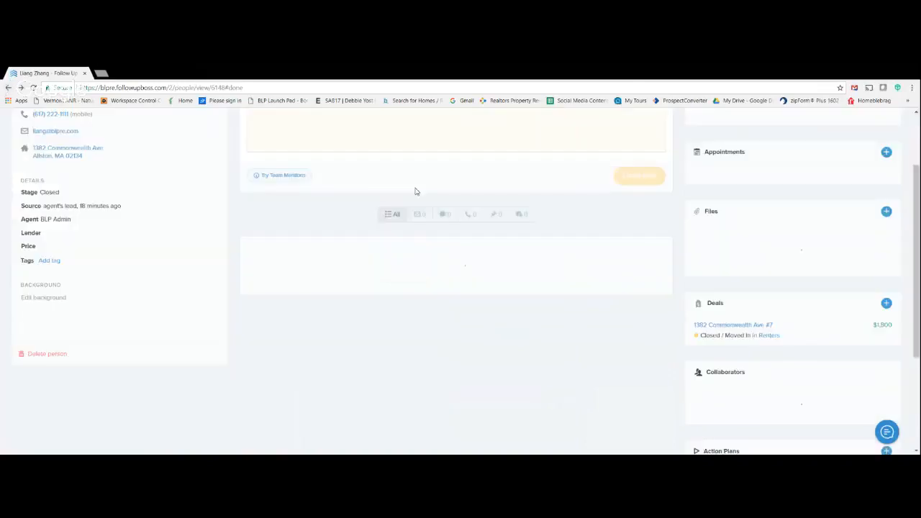
- Find the Closed: Renter Year 1 action plan by searching for "clos" and activate it for the contact
scroll(796, 343, "down", 2)
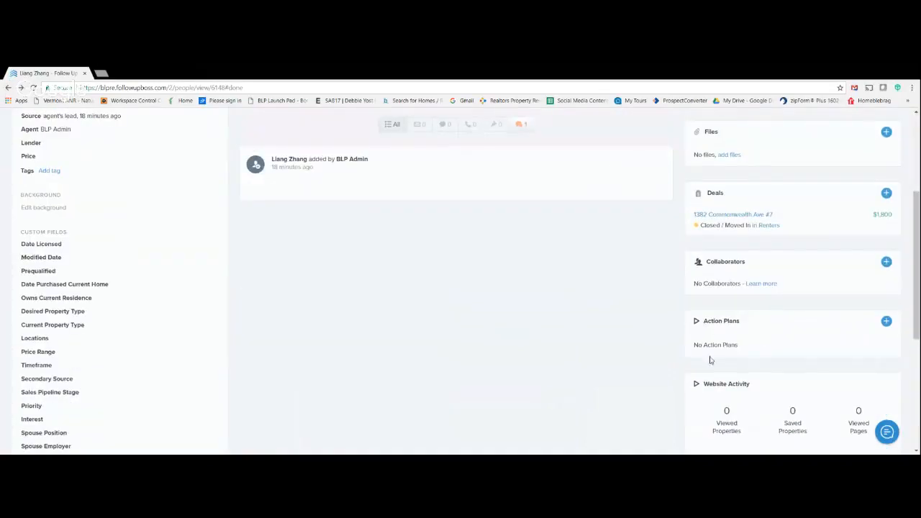
left_click(887, 321)
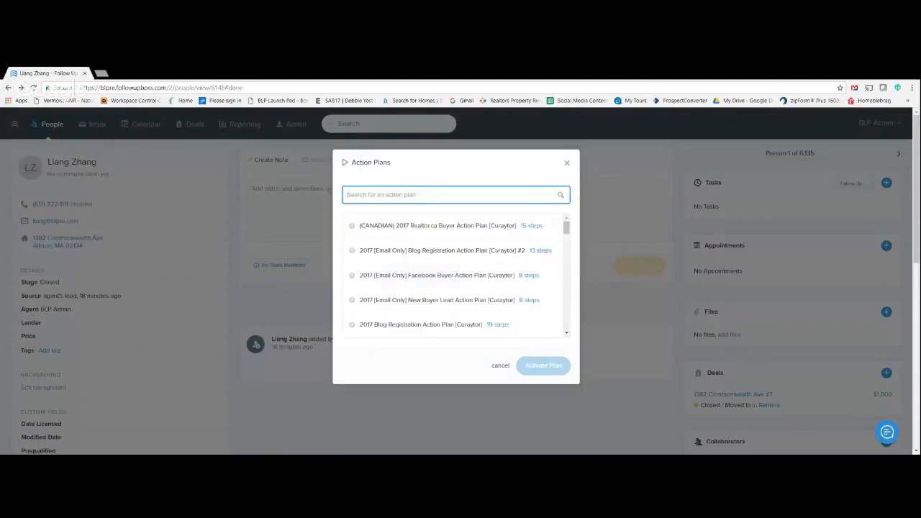
type("cl")
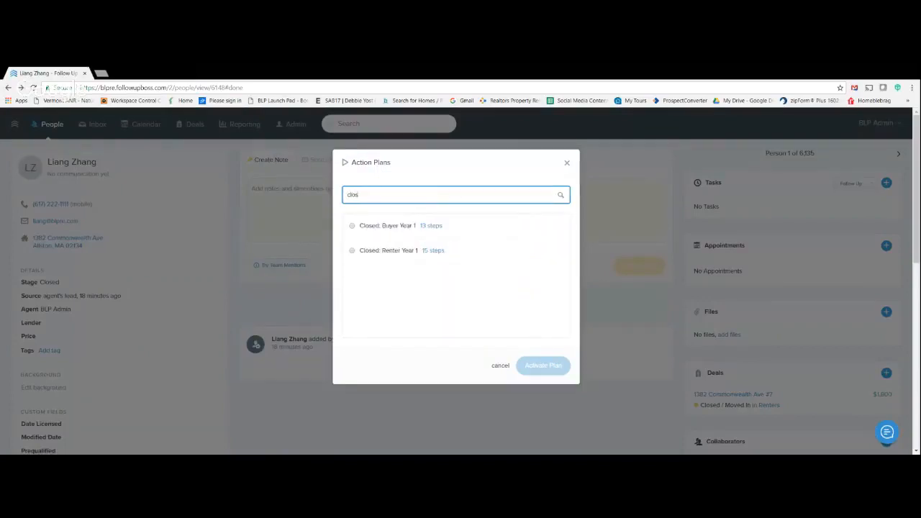
type("os")
left_click(352, 250)
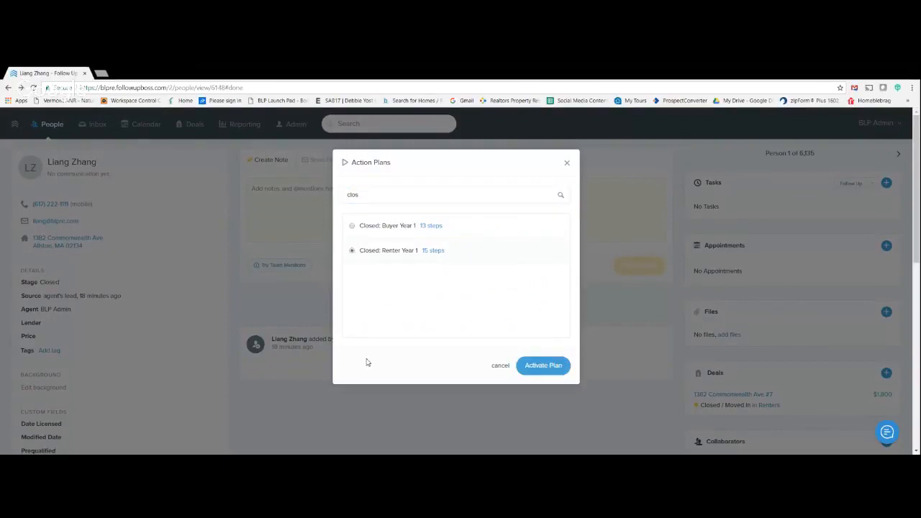
left_click(545, 365)
- Examine the created tasks, sent emails and upcoming steps of the contact's Closed: Renter Year 1 action plan, and close its details
scroll(540, 417, "down", 3)
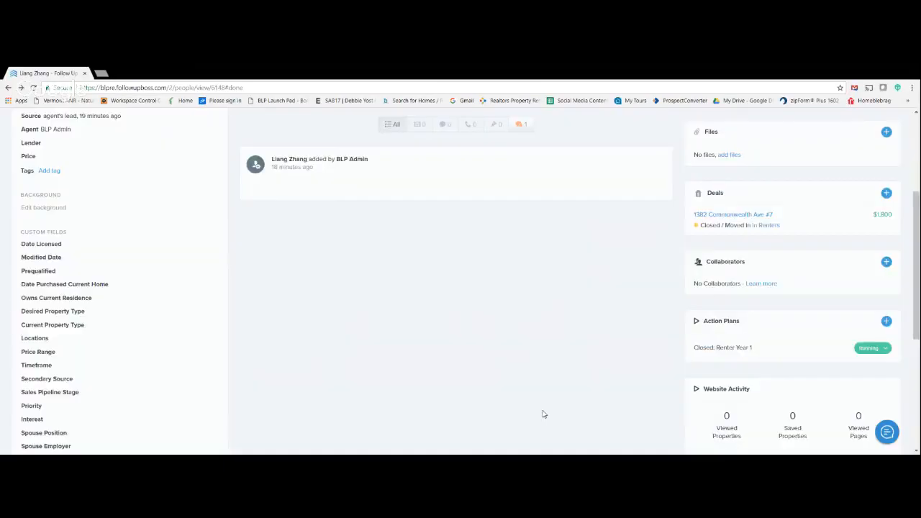
scroll(553, 395, "down", 1)
scroll(554, 397, "down", 3)
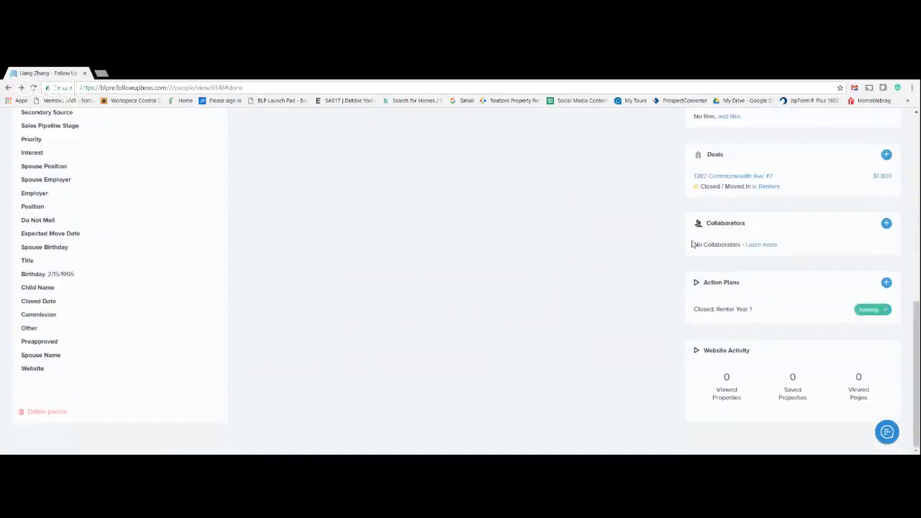
left_click(861, 312)
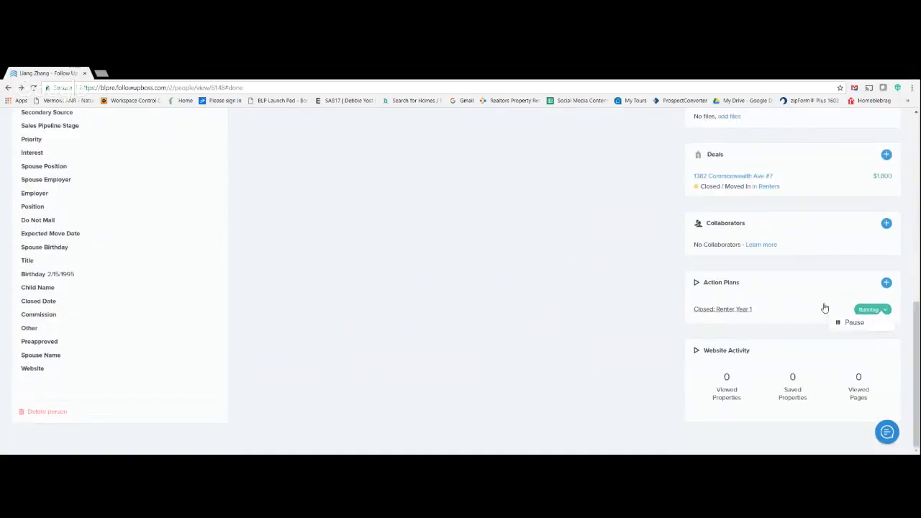
left_click(775, 306)
left_click_drag(565, 200, 545, 191)
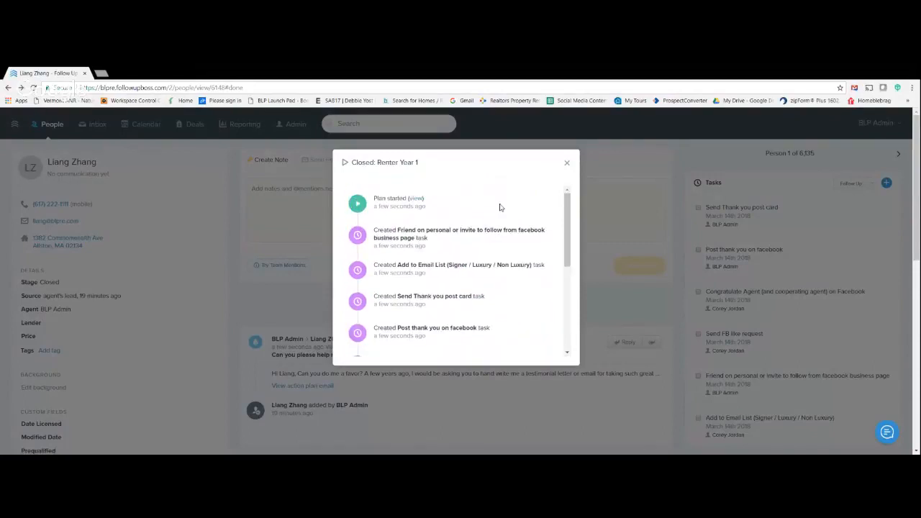
scroll(491, 304, "down", 5)
scroll(492, 306, "up", 5)
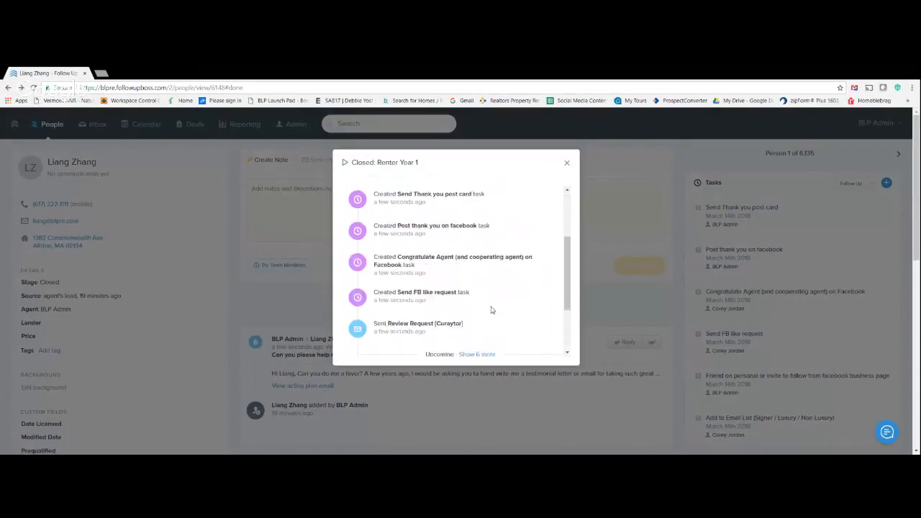
scroll(490, 308, "down", 2)
scroll(492, 310, "down", 3)
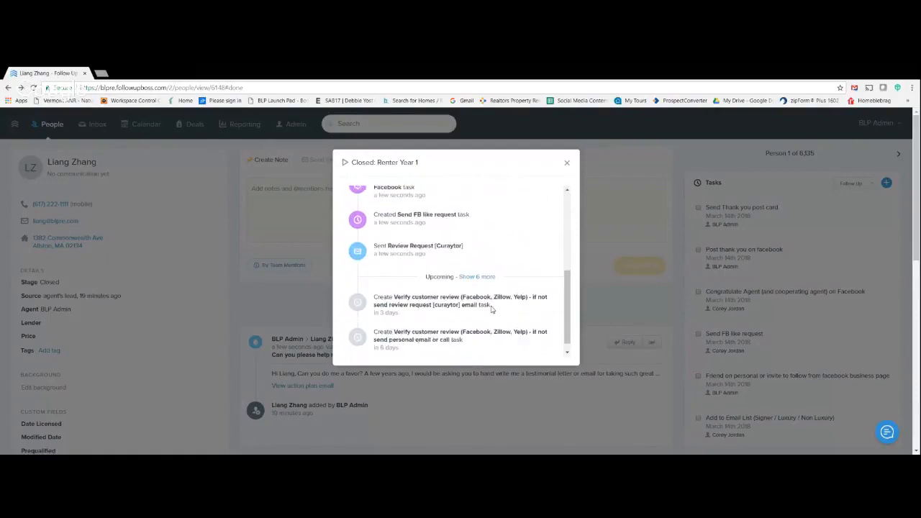
scroll(496, 310, "up", 6)
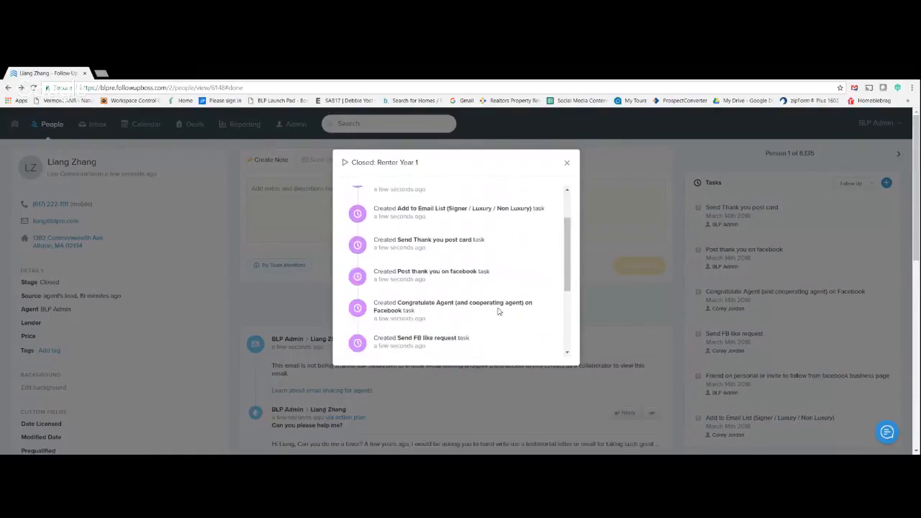
left_click(566, 164)
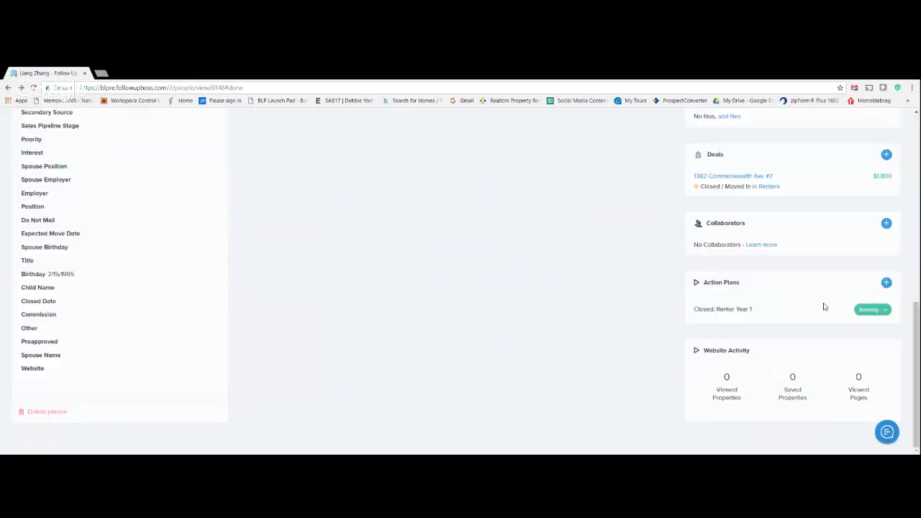
- Leave the contact's record and show the Pre - Closing list of people
scroll(707, 319, "up", 1)
scroll(708, 319, "up", 2)
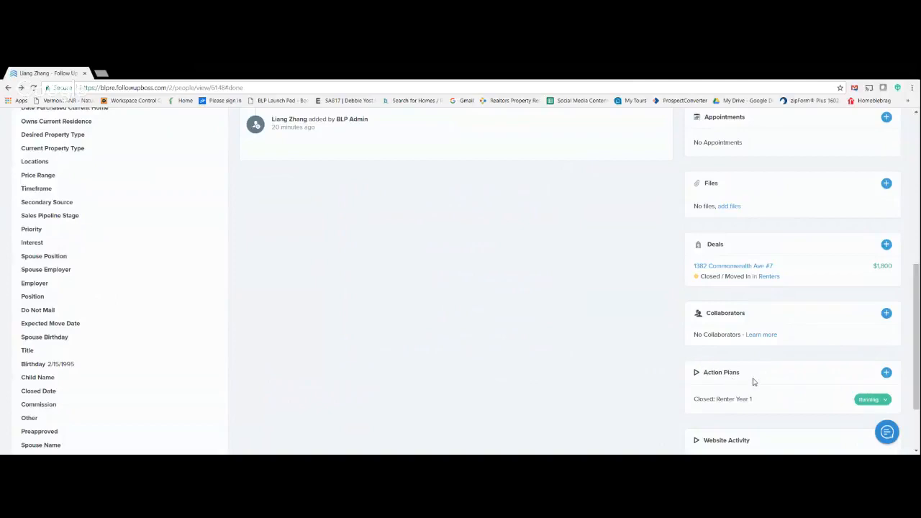
scroll(610, 404, "down", 2)
scroll(472, 398, "up", 3)
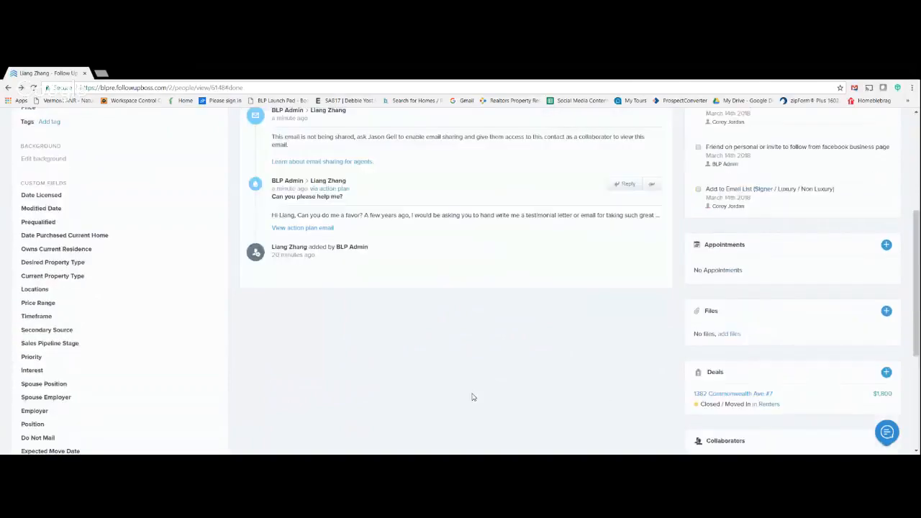
scroll(473, 397, "up", 2)
scroll(471, 398, "up", 1)
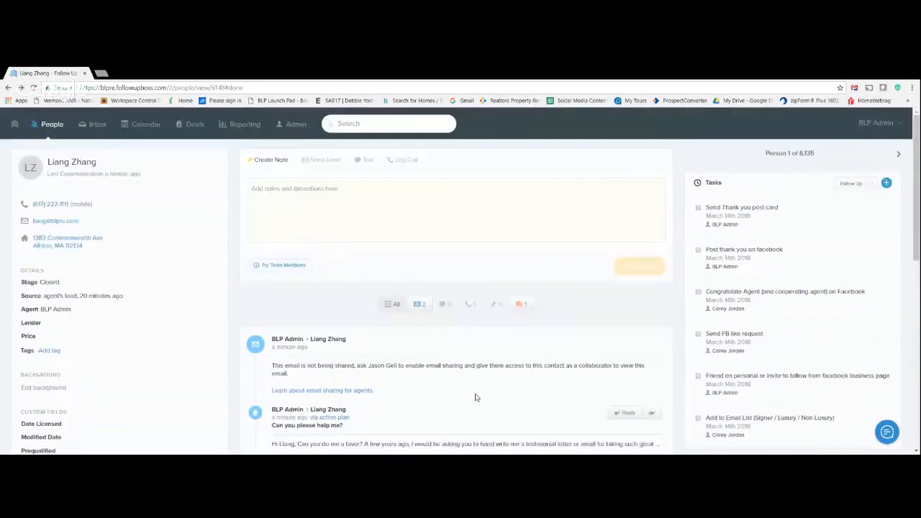
left_click(48, 125)
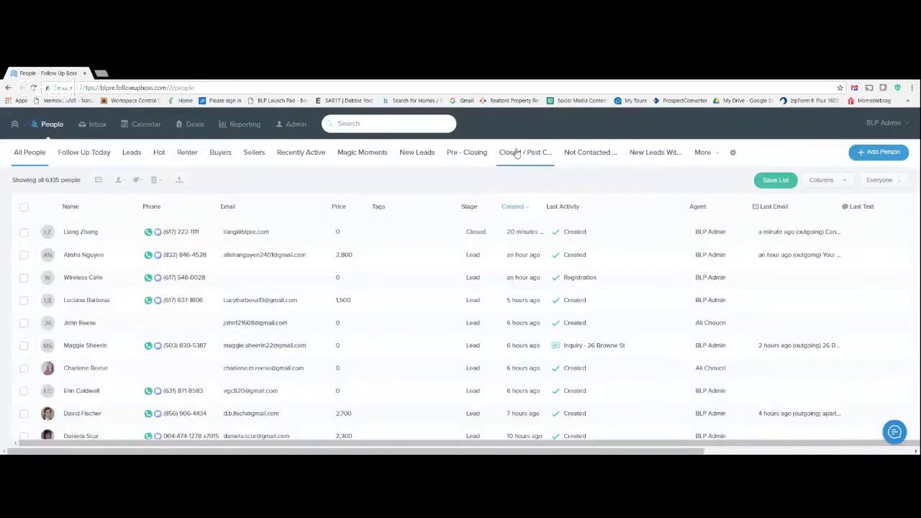
left_click(468, 156)
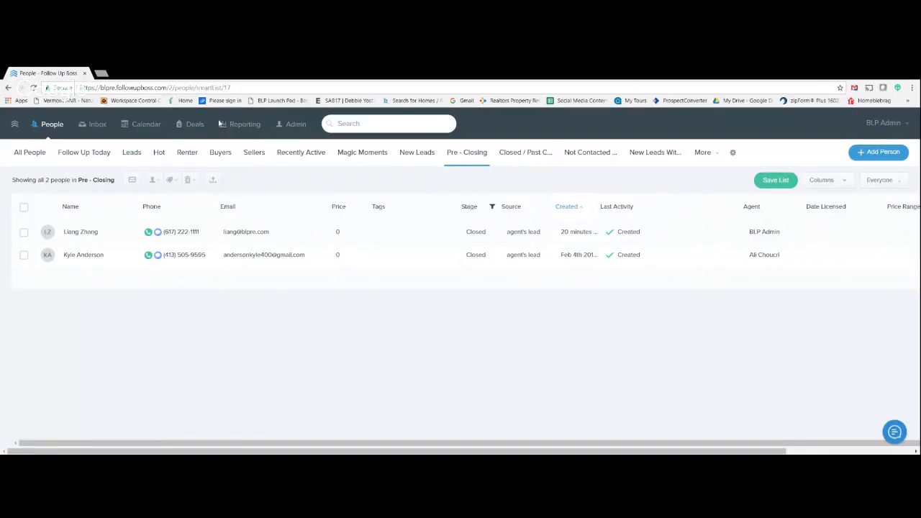
- View the deals in the Renters pipeline, followed by those in the Buyers pipeline
left_click(196, 127)
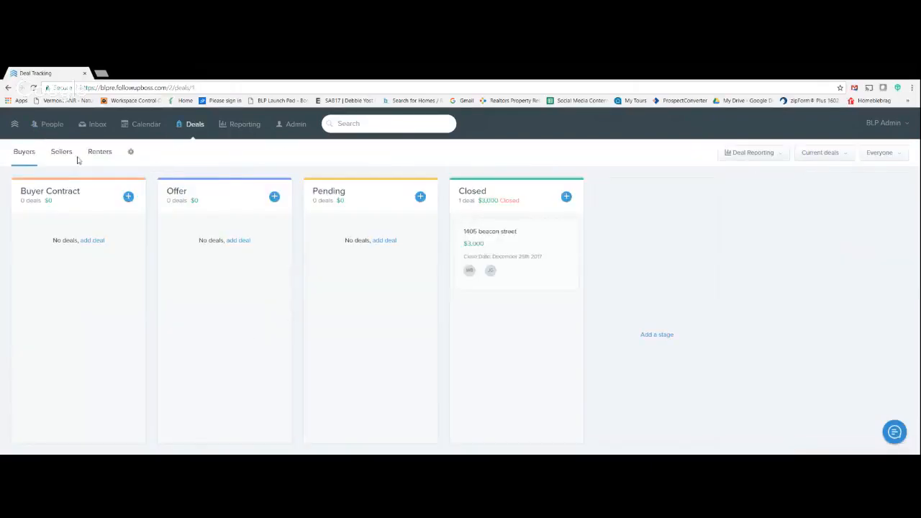
left_click(98, 152)
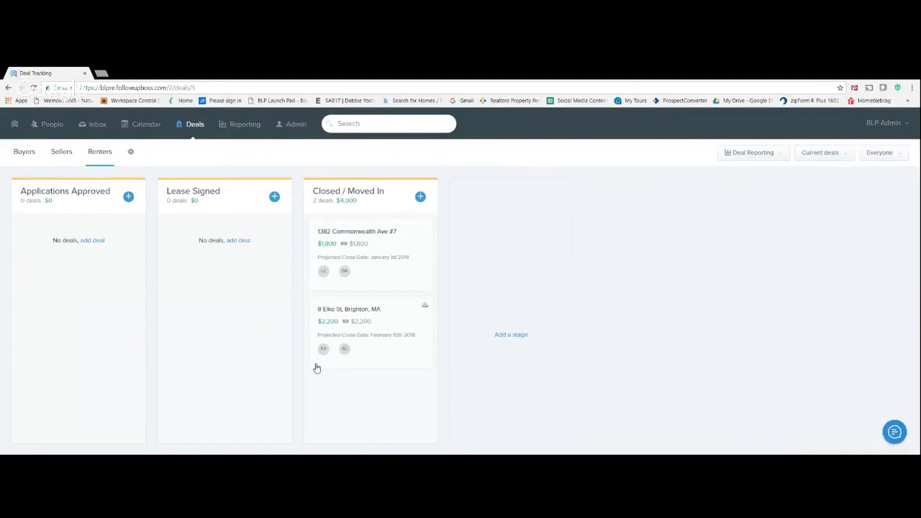
left_click(31, 155)
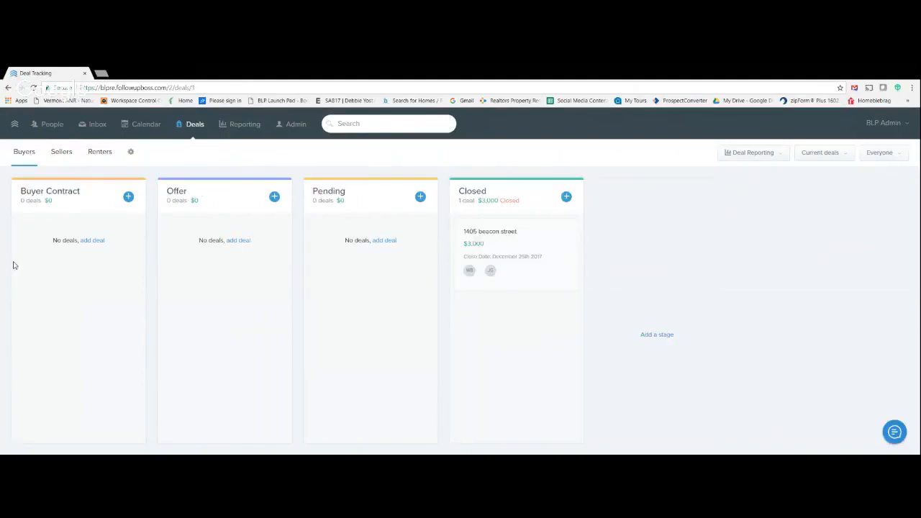